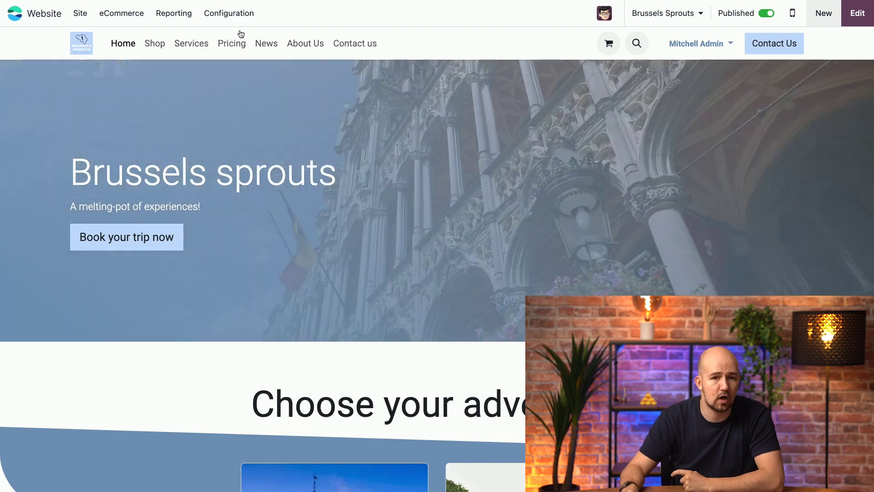
Step: From Settings, add a new website named Stroopwafel with domain stroopwafel.nl and create it
click(224, 18)
click(230, 36)
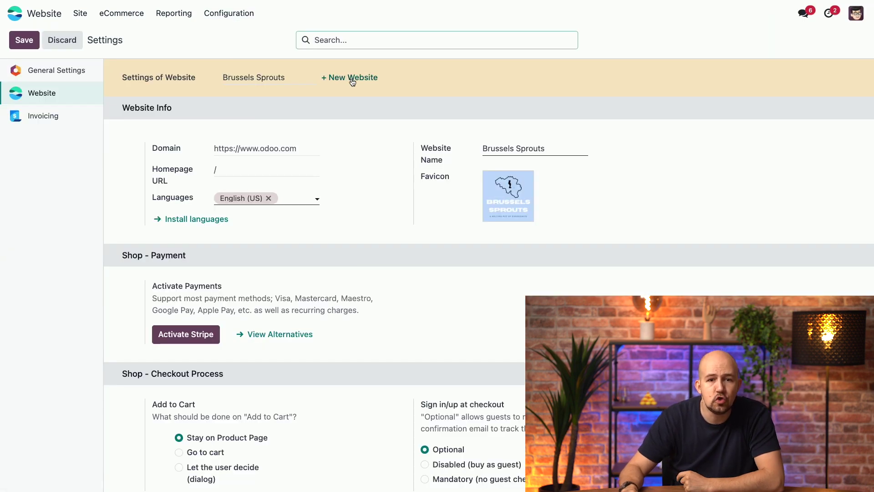
click(352, 79)
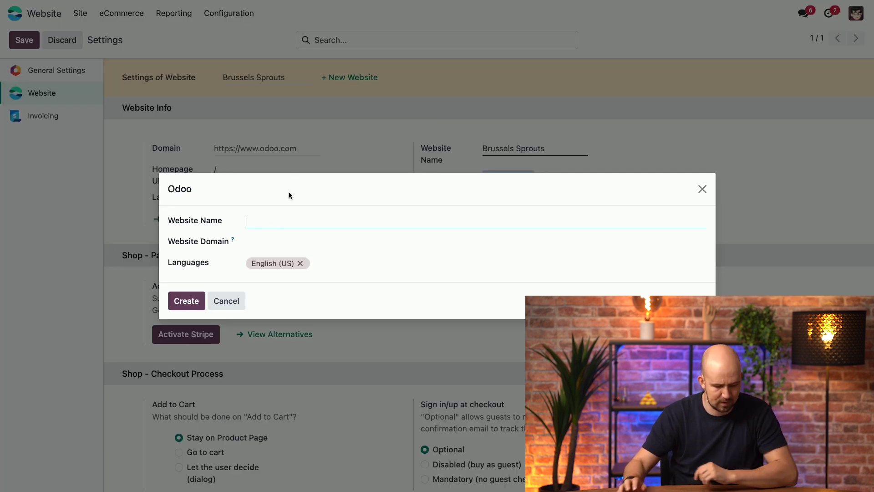
text(Stroopwafel)
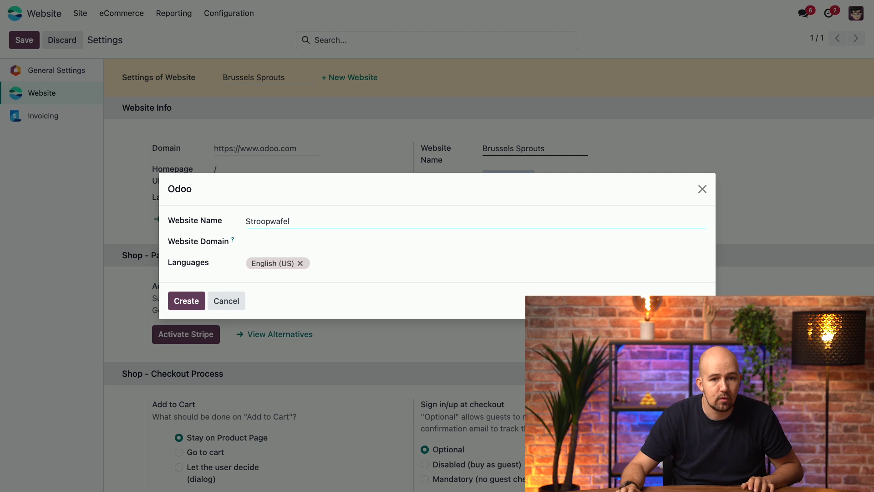
click(246, 241)
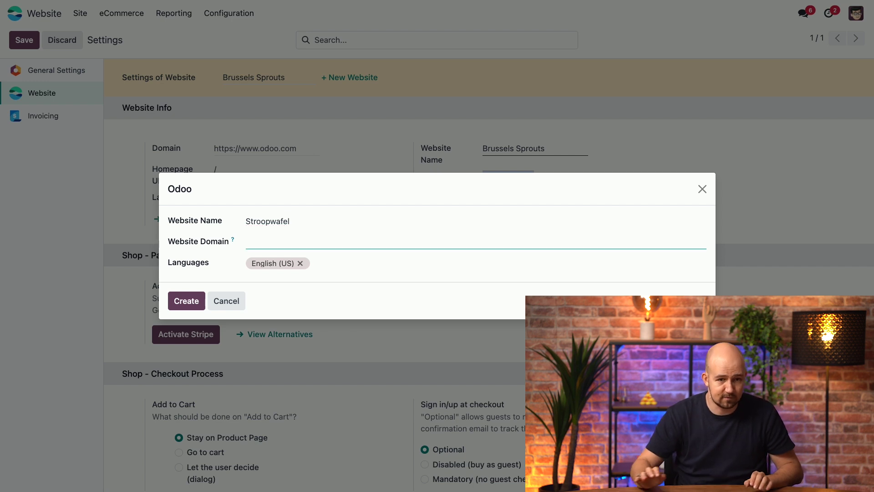
text(str)
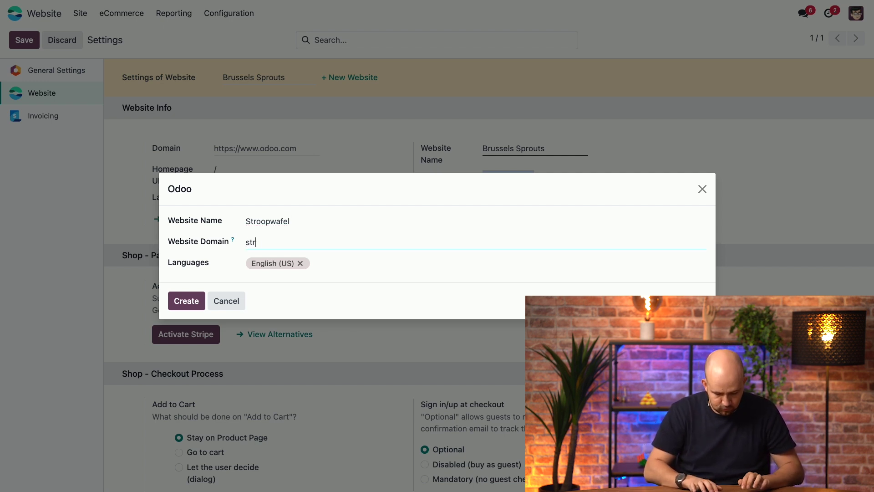
text(oopwafel.nl)
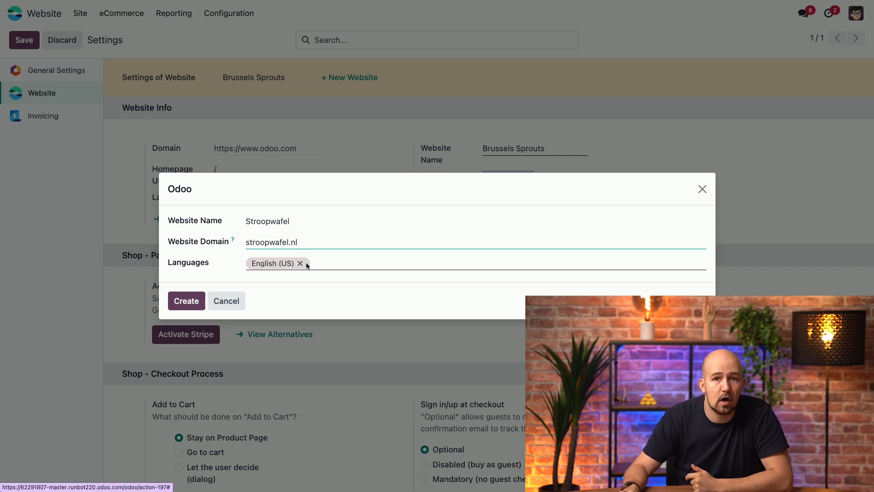
click(179, 304)
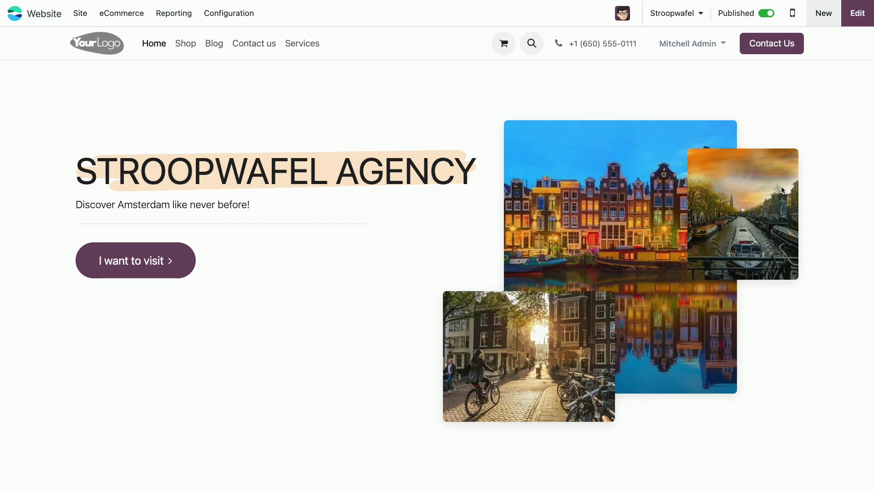
Step: Open the Stroopwafel homepage in the editor and browse the building blocks panel
click(850, 23)
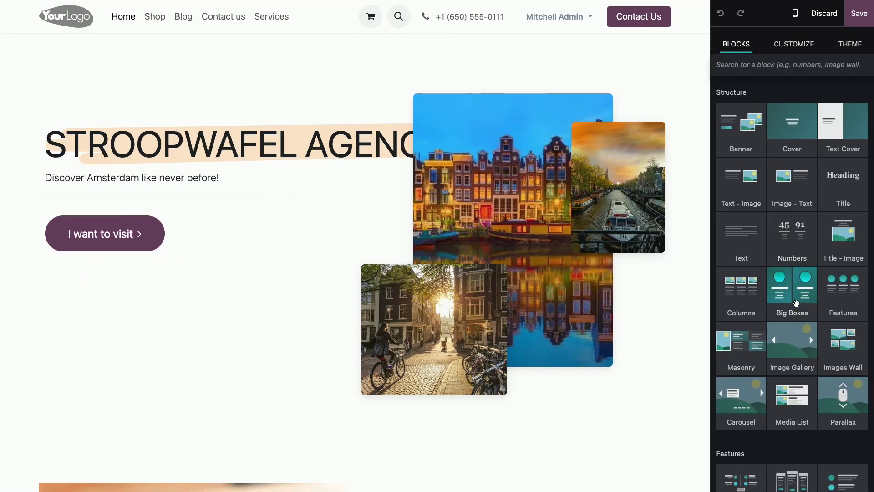
scroll(801, 314, down, 3)
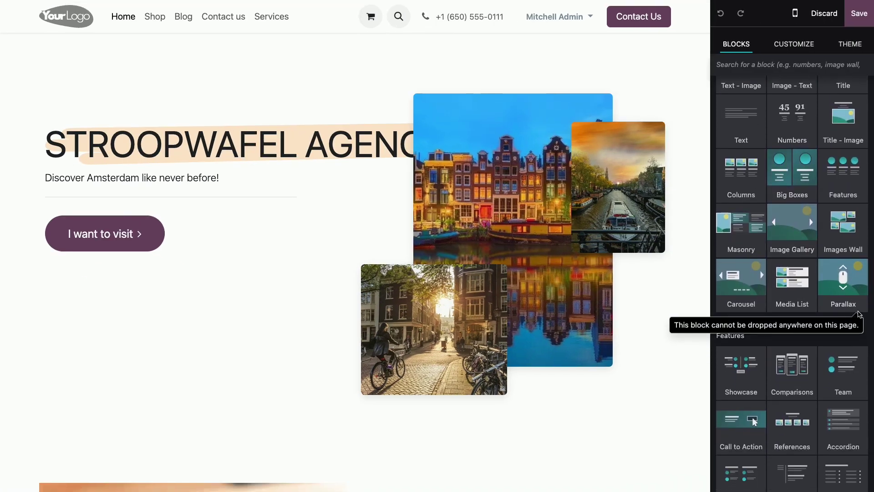
scroll(788, 358, down, 10)
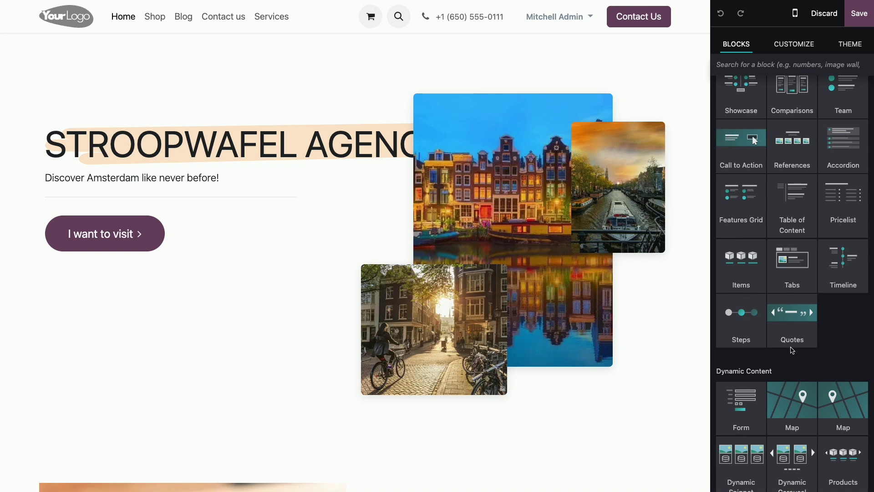
scroll(792, 350, up, 12)
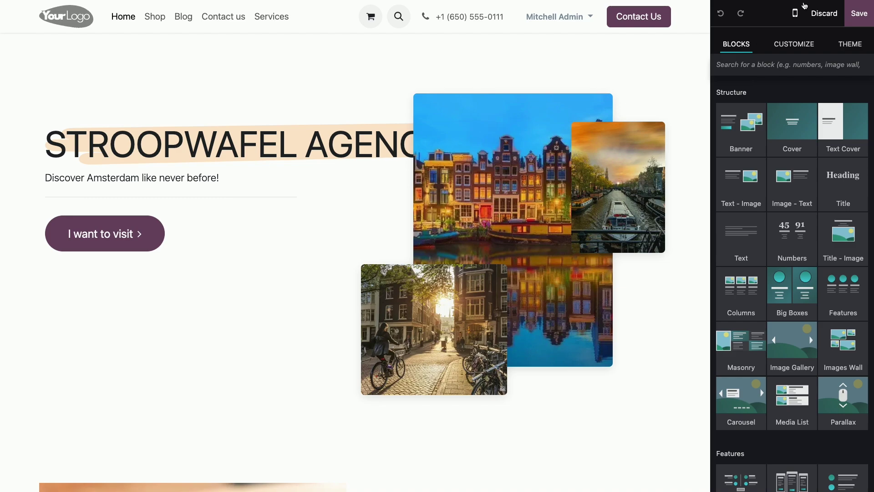
Step: Discard the homepage edits, create a blank page titled 'services' and drop a Form block onto it
click(823, 14)
click(271, 283)
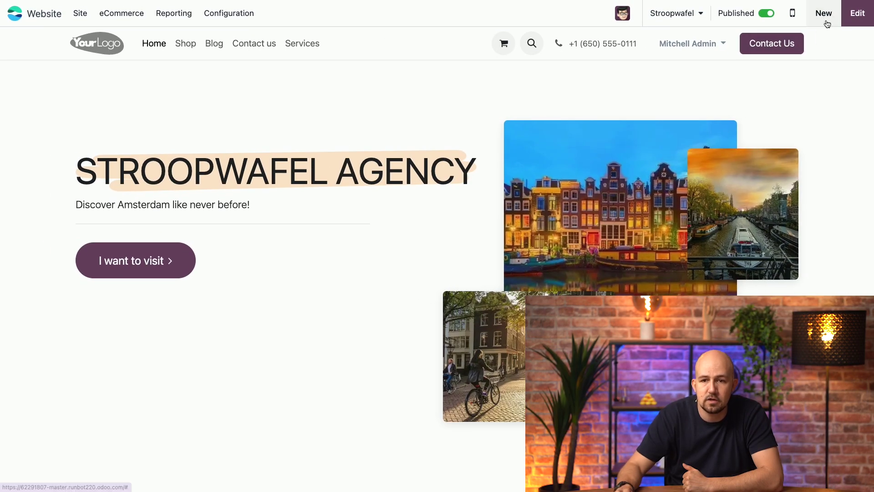
click(824, 13)
click(324, 141)
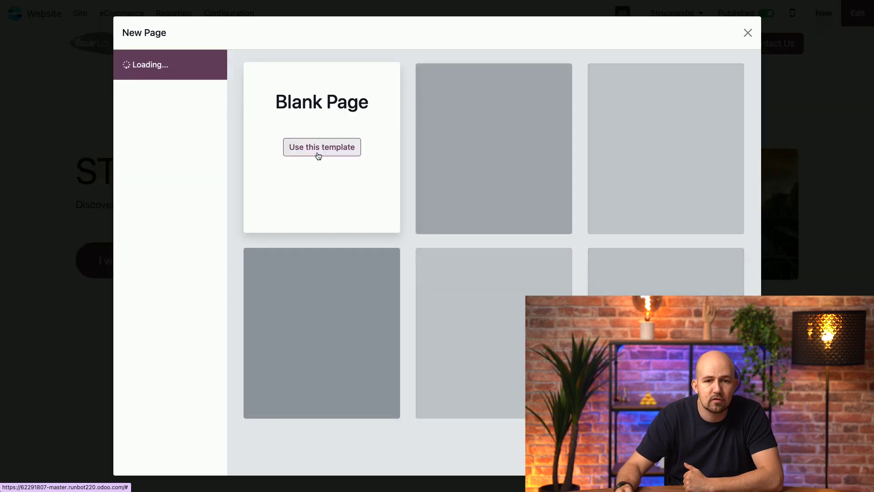
click(320, 147)
text(services)
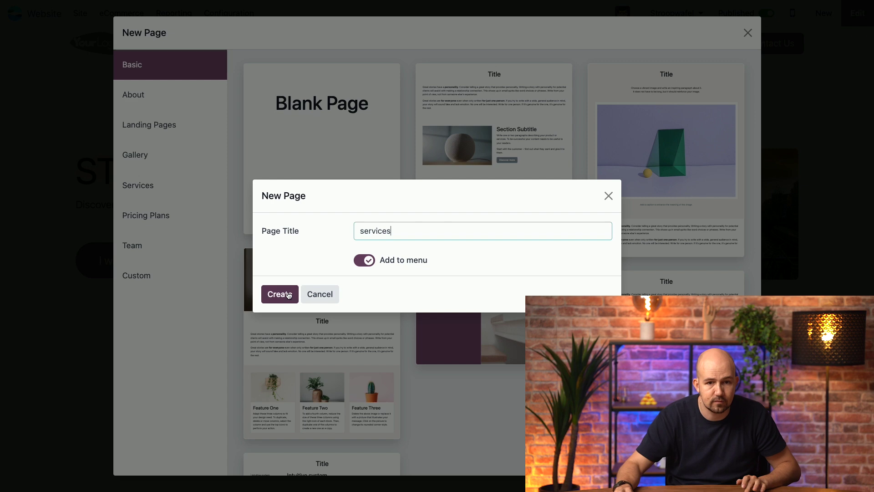
click(287, 293)
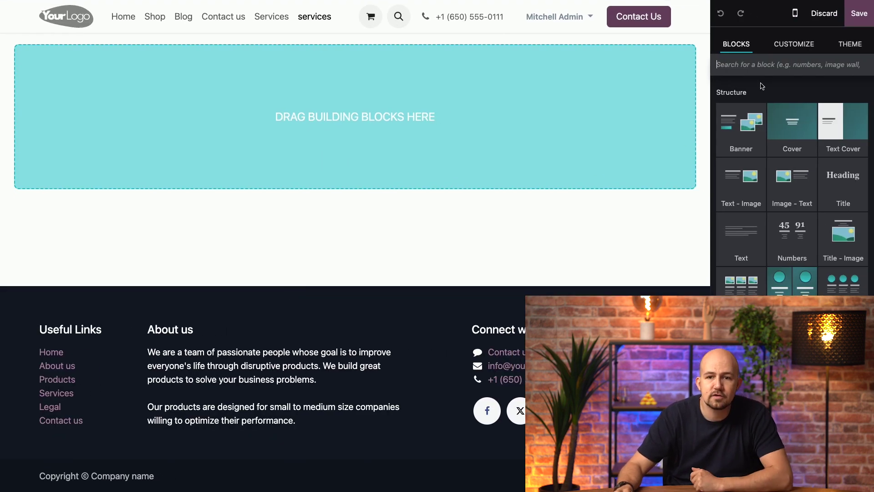
text(form)
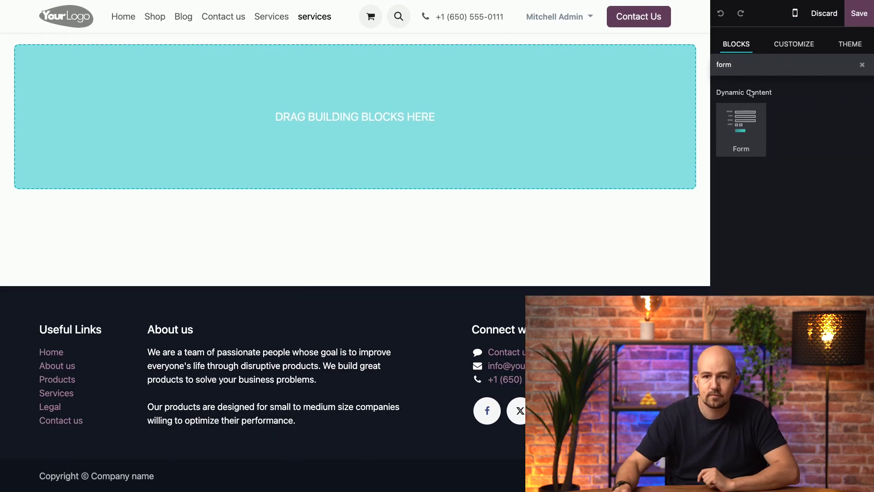
drag(733, 132, 403, 147)
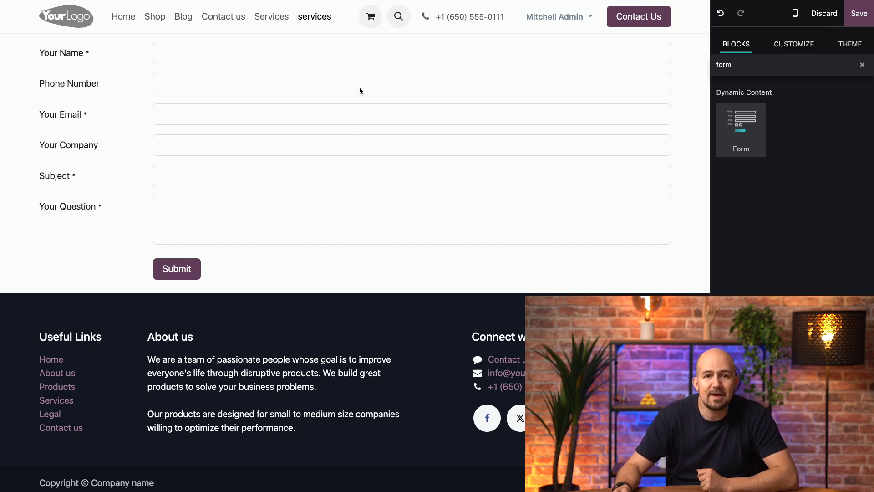
Step: Change the services form's Recipient Email to the Stroopwafel info address and save the page
click(348, 85)
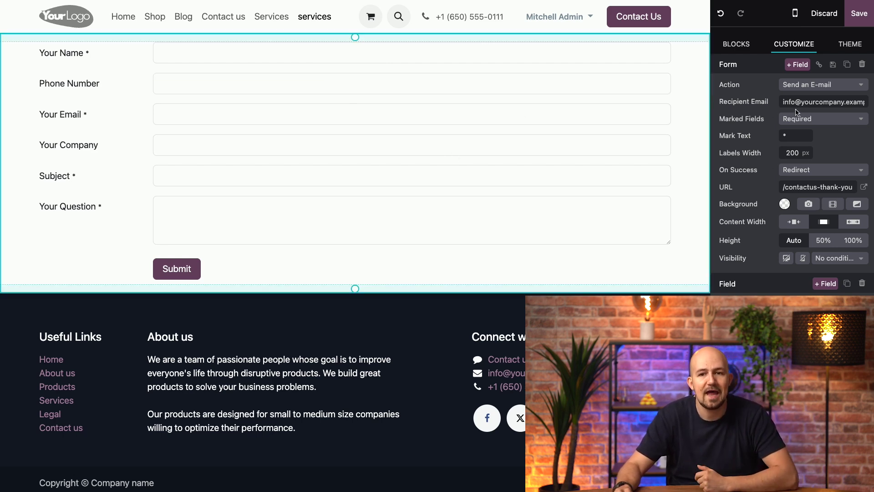
double_click(835, 101)
key(ctrl+a)
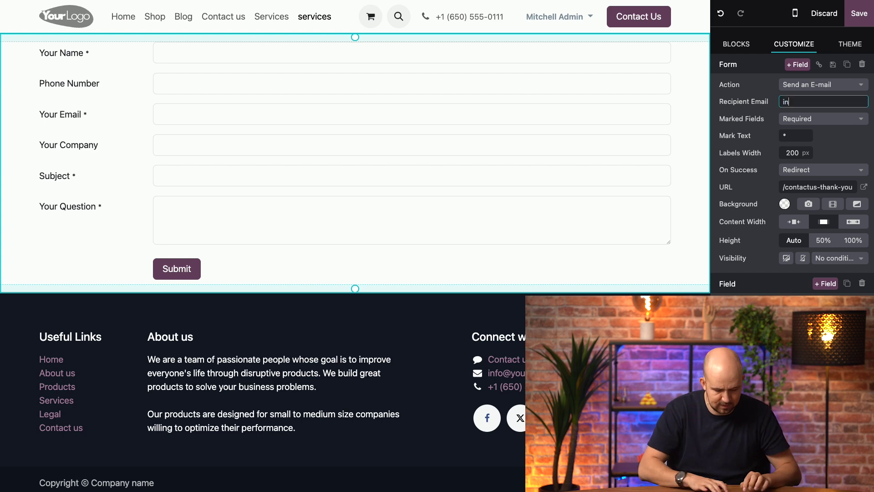
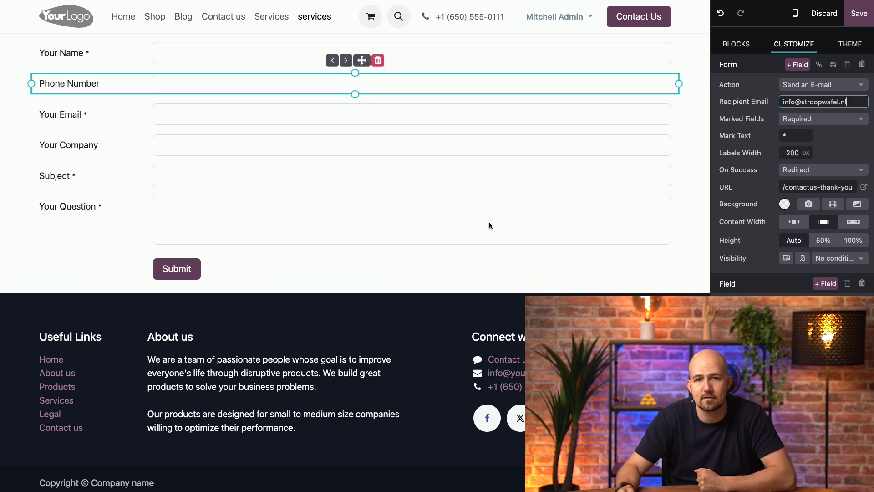
click(856, 15)
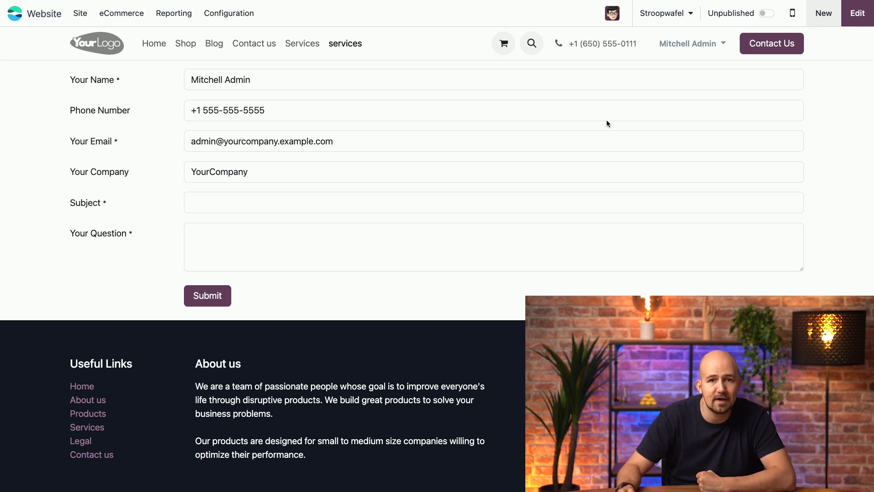
Step: Switch to the Brussels Sprouts website and open its Configuration Settings page
click(689, 16)
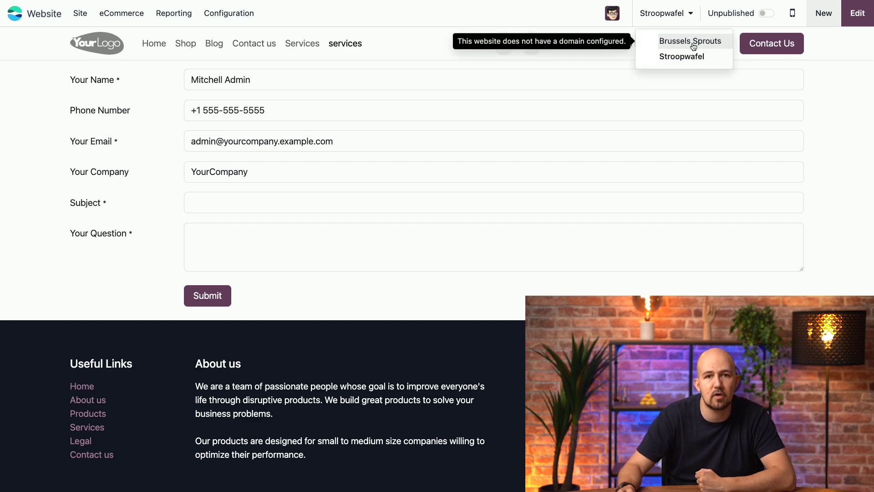
click(692, 45)
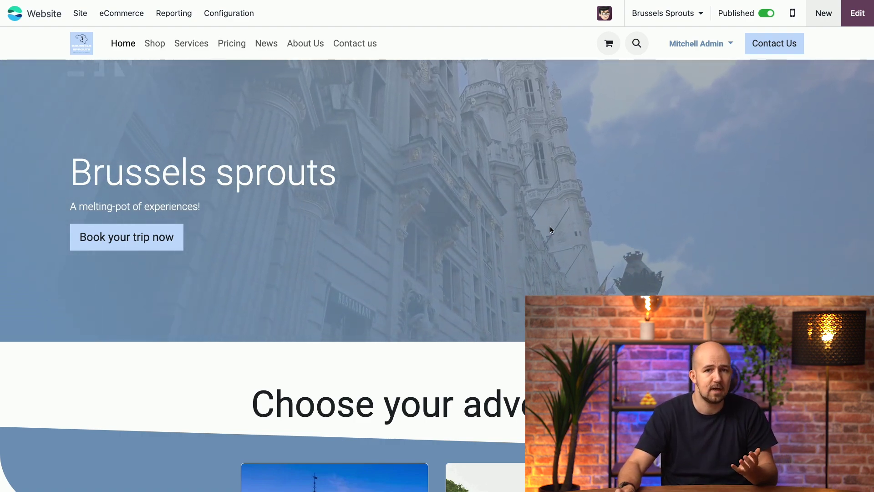
click(229, 14)
click(240, 36)
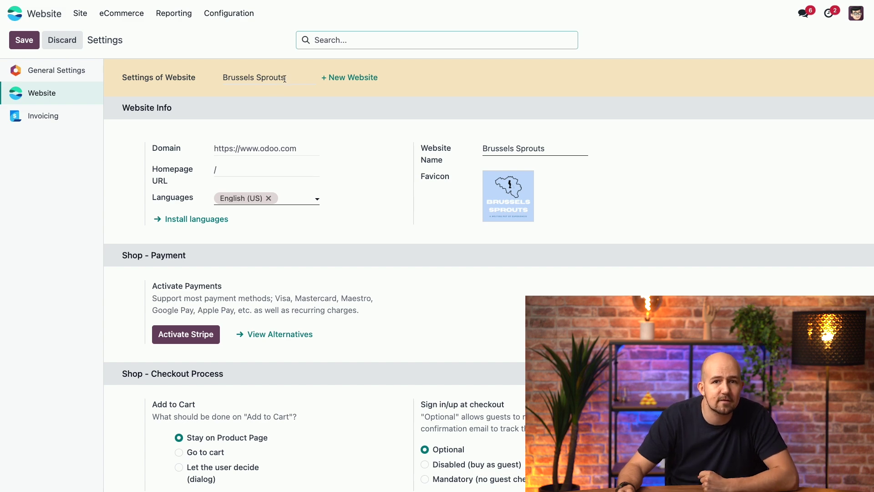
click(285, 79)
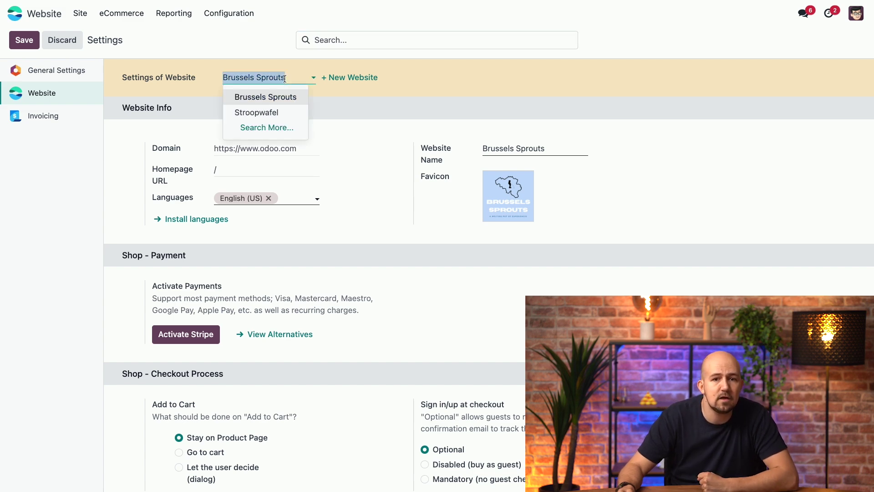
click(265, 115)
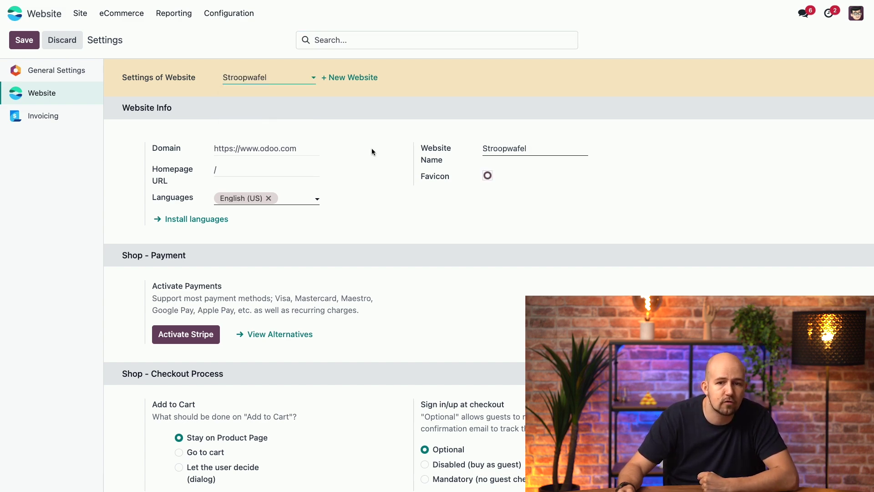
click(247, 86)
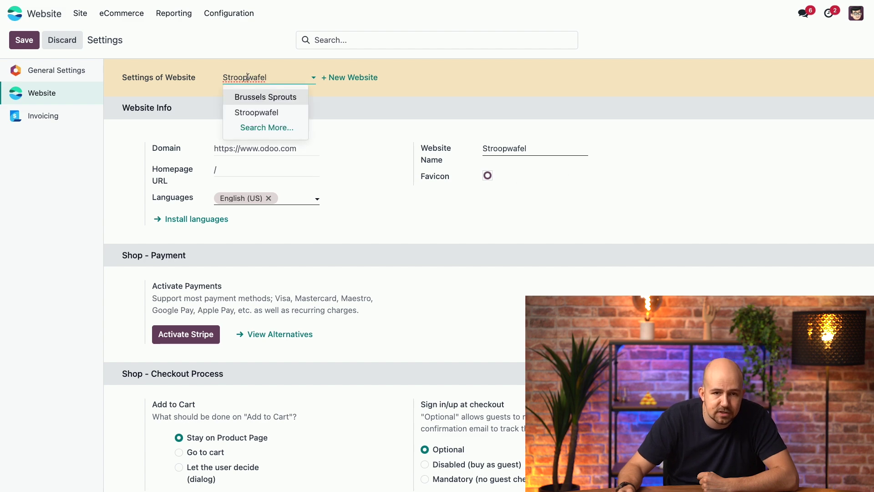
click(252, 93)
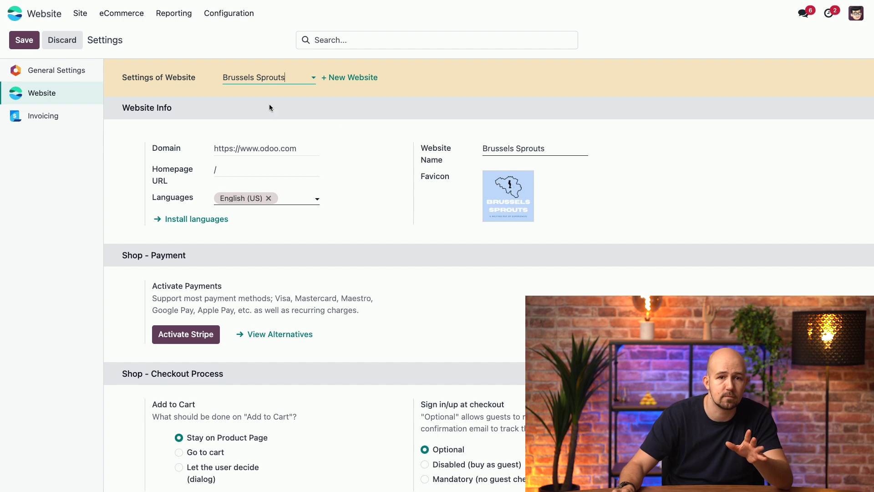
click(129, 21)
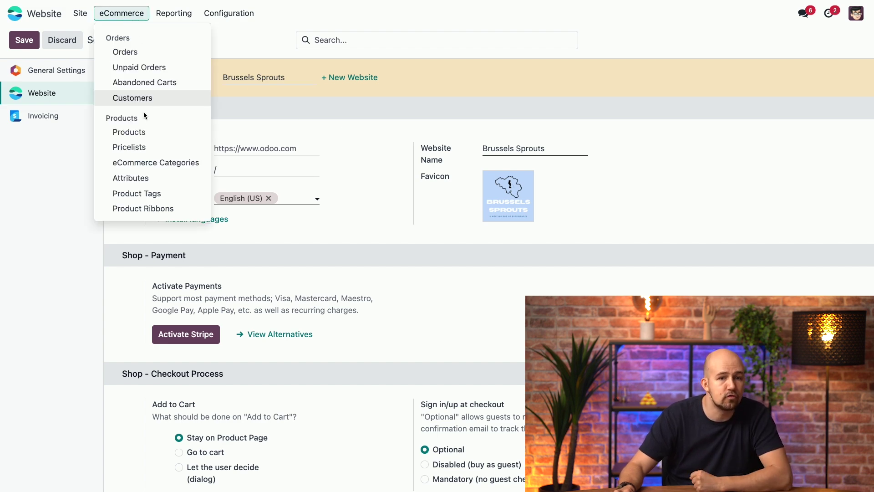
Step: Open the Customizable Desk product's Sales tab, leaving its Website field empty
click(141, 134)
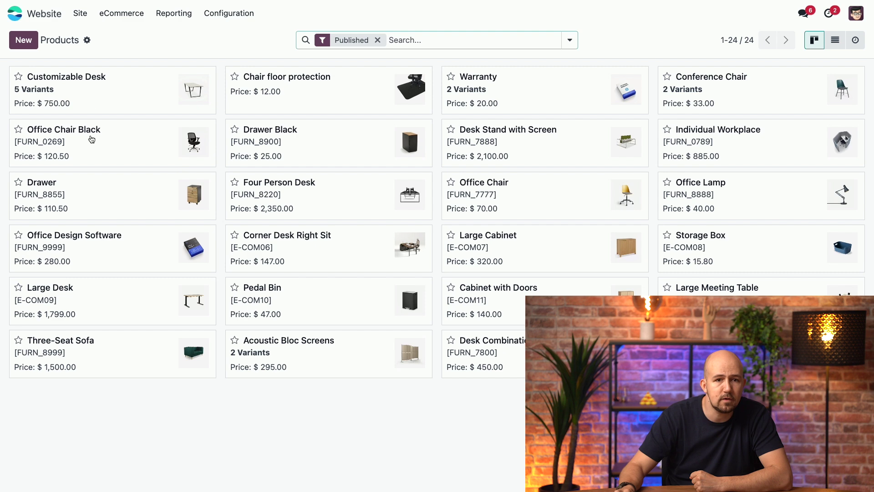
click(100, 108)
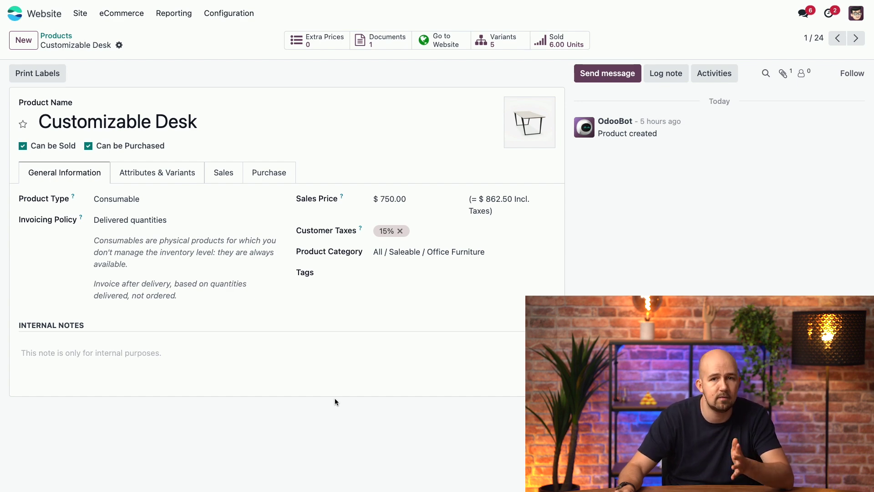
click(227, 180)
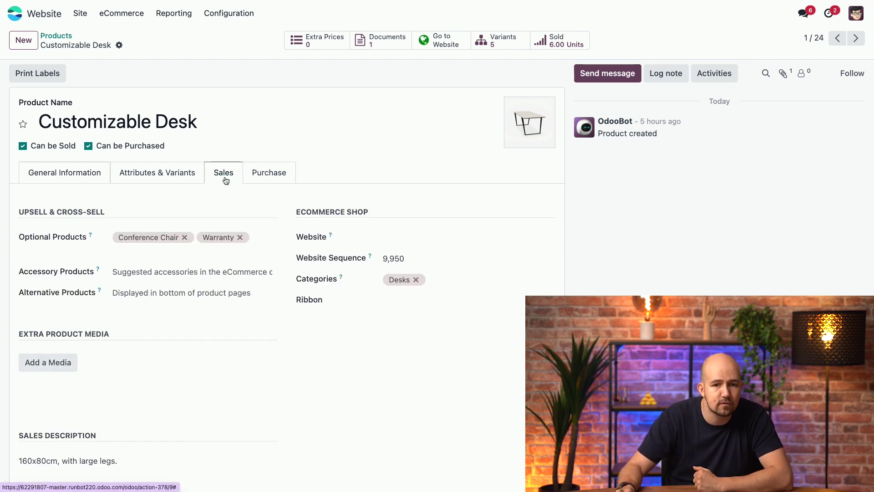
click(438, 242)
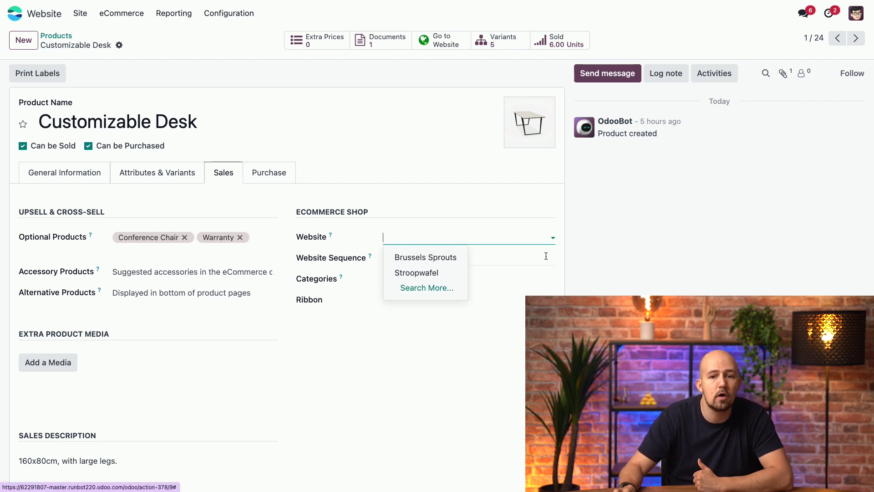
click(489, 379)
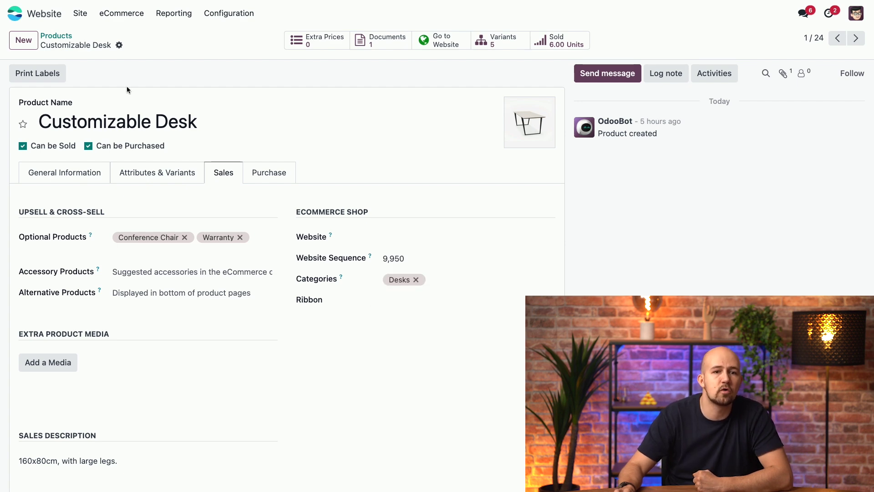
click(110, 13)
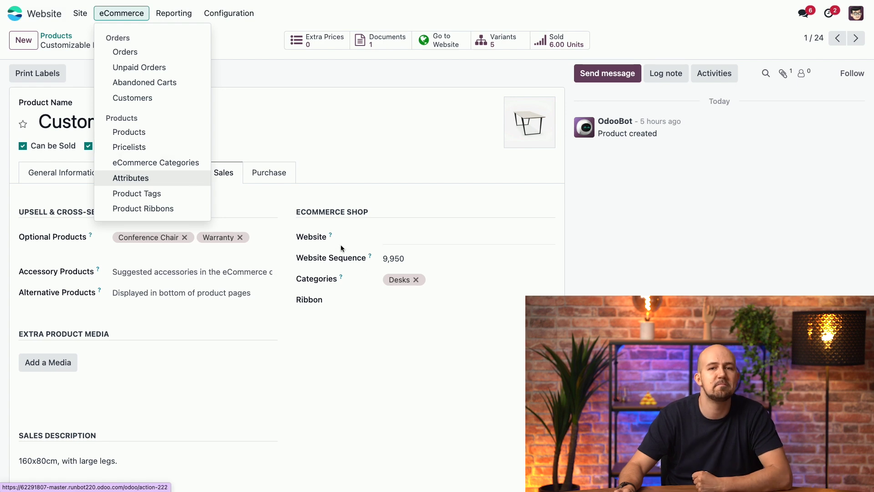
click(427, 424)
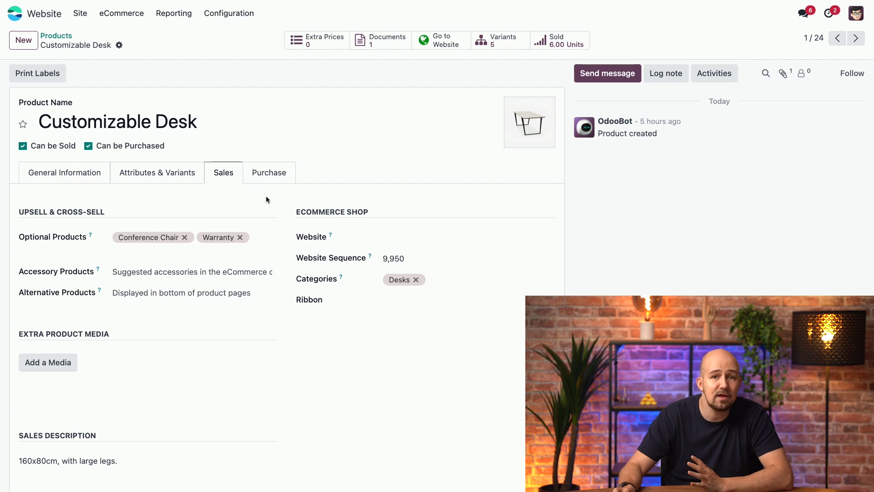
Step: List the website pages, filter to Stroopwafel, then settle on the Brussels Sprouts pages
click(81, 20)
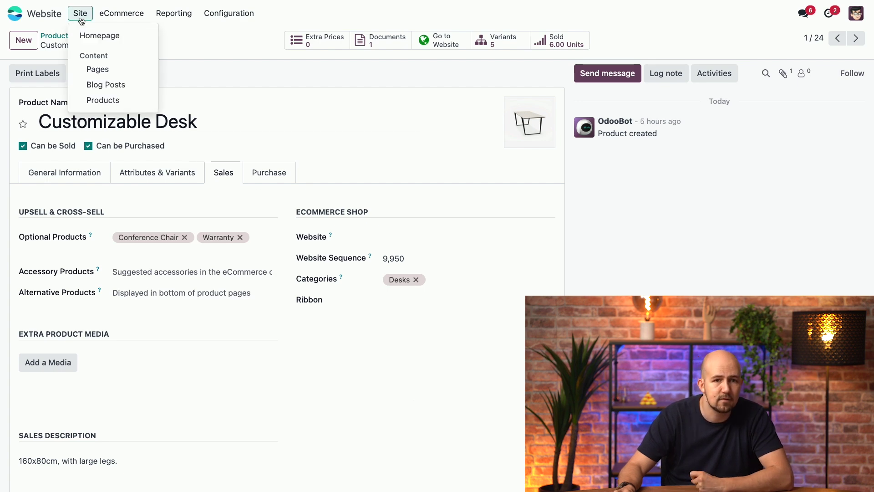
click(117, 73)
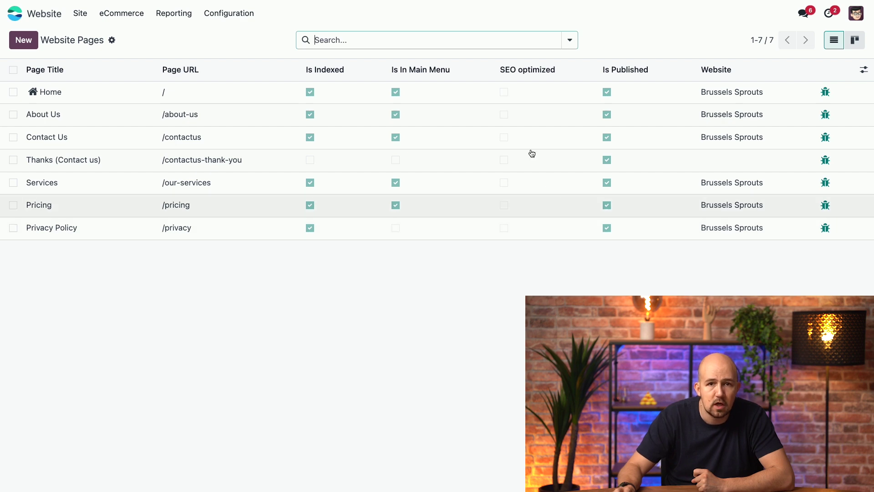
click(570, 40)
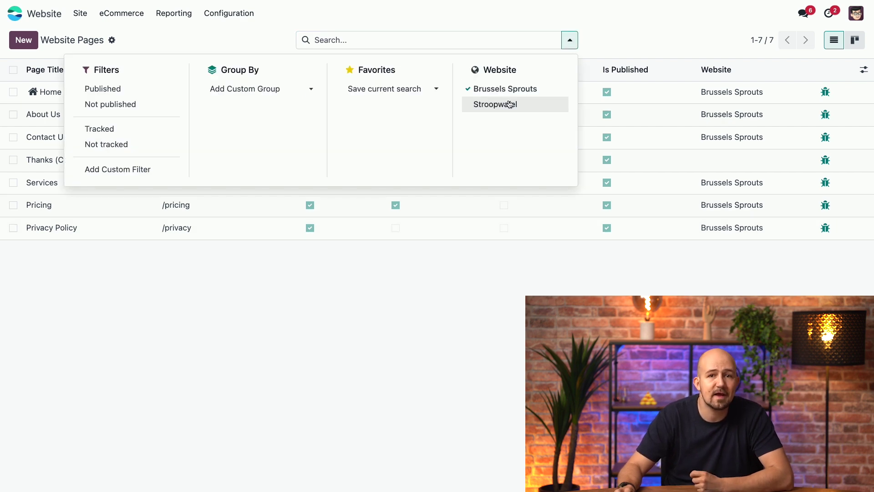
click(510, 105)
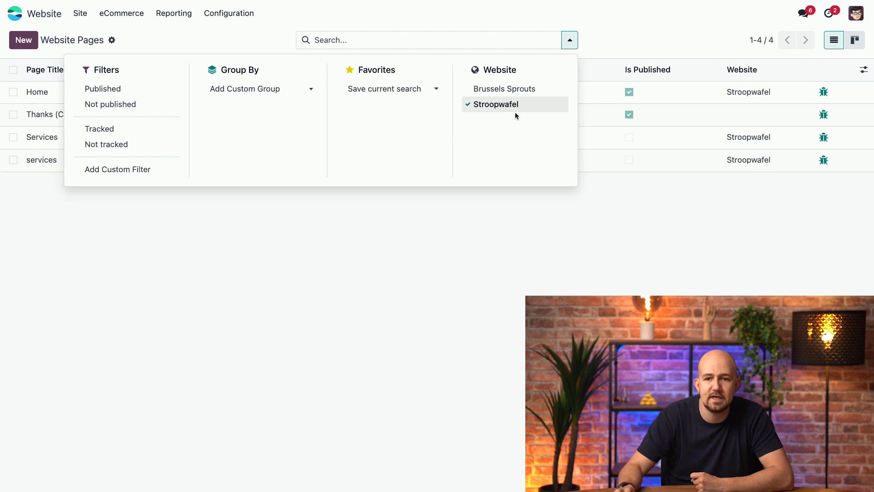
click(512, 91)
click(512, 104)
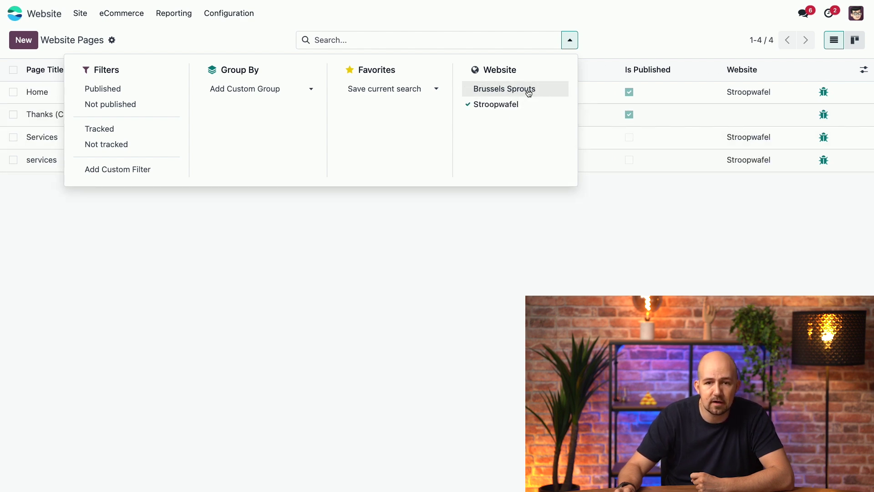
click(527, 89)
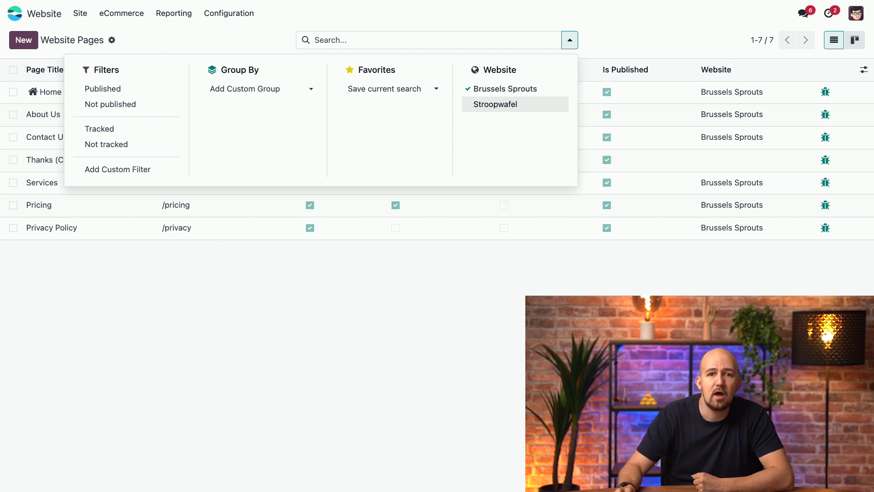
key(Escape)
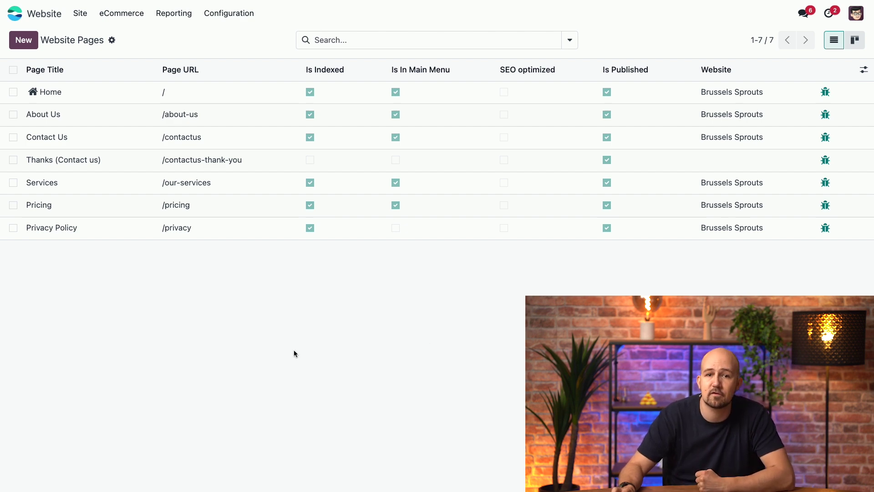
Step: Clear Brussels Sprouts from the About Us page's Website field and save the change
click(13, 116)
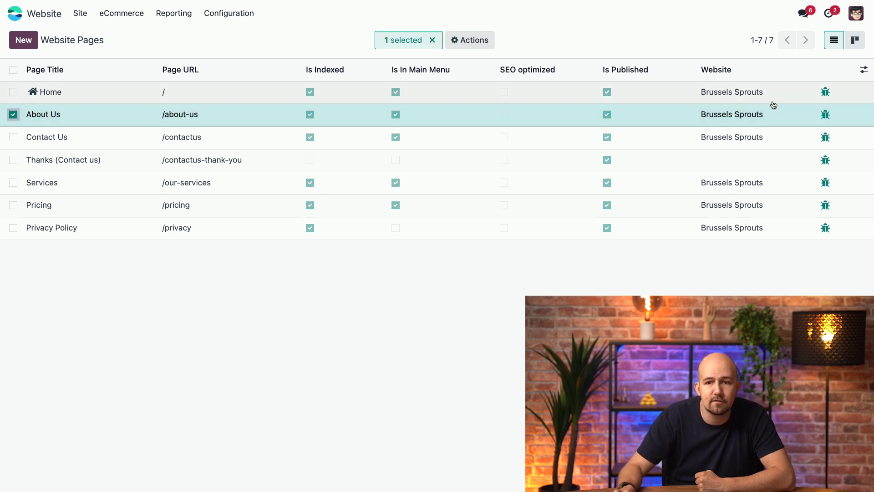
click(760, 119)
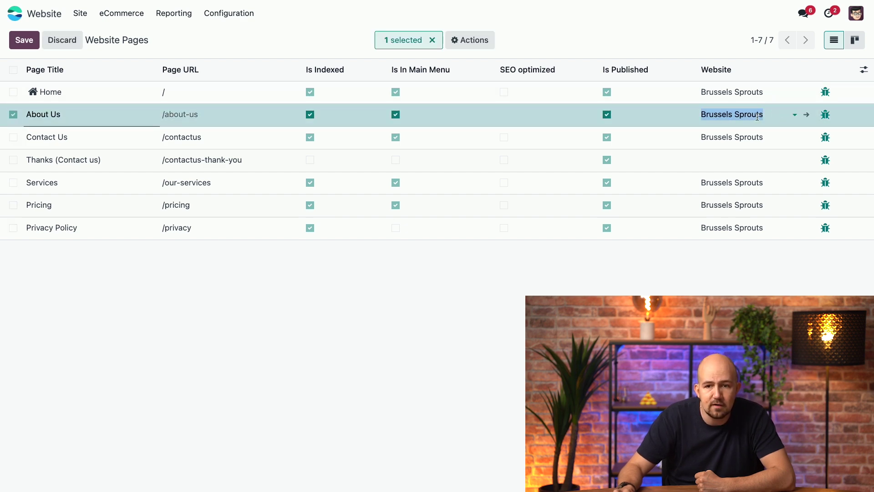
click(795, 114)
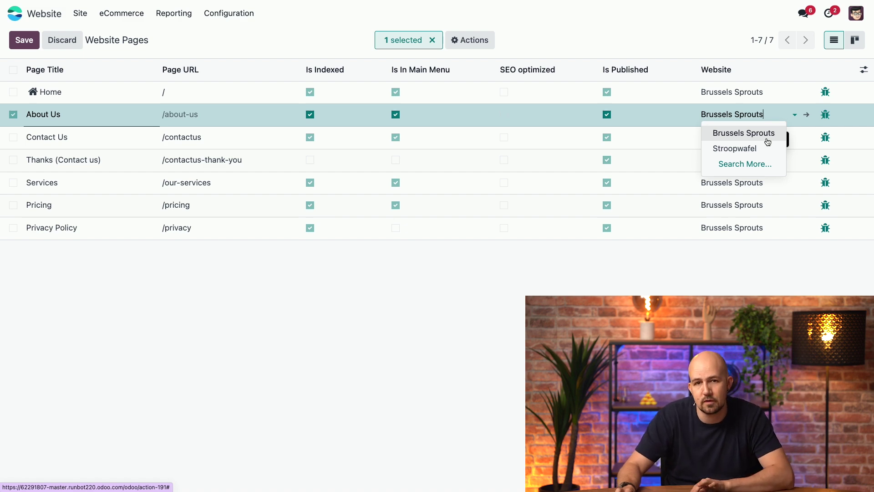
key(ctrl+a)
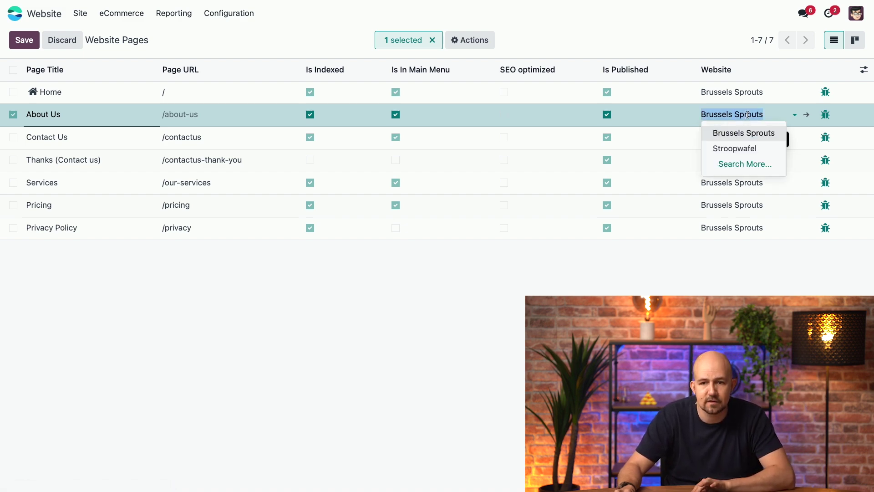
key(BackSpace)
key(Tab)
key(Return)
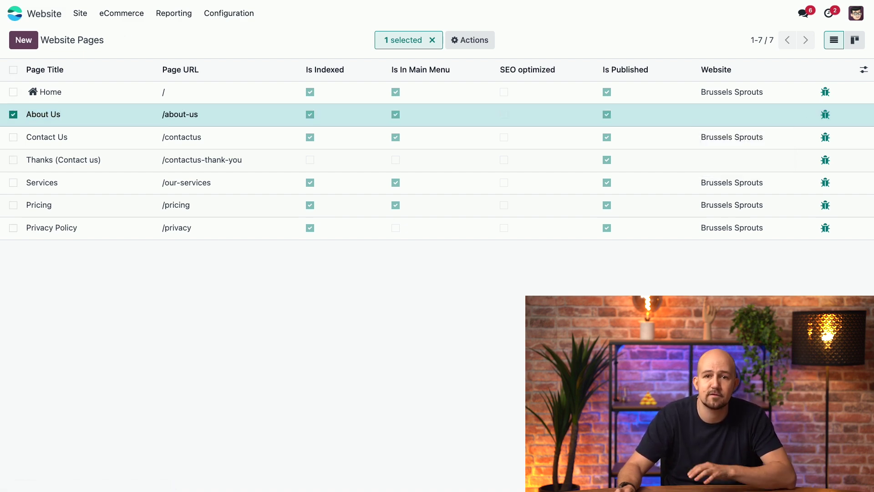